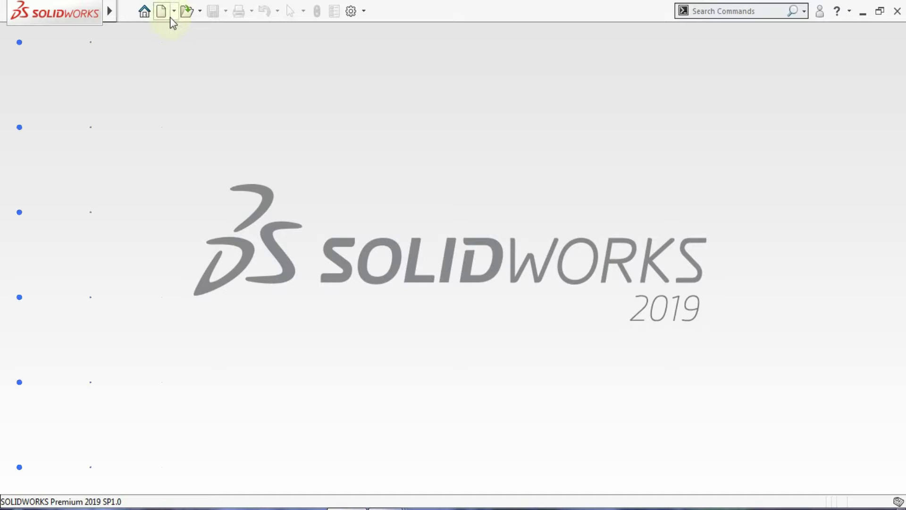
Create a new Part document and switch its unit system to MMGS.
{"action": "left_click", "coordinate": [171, 18]}
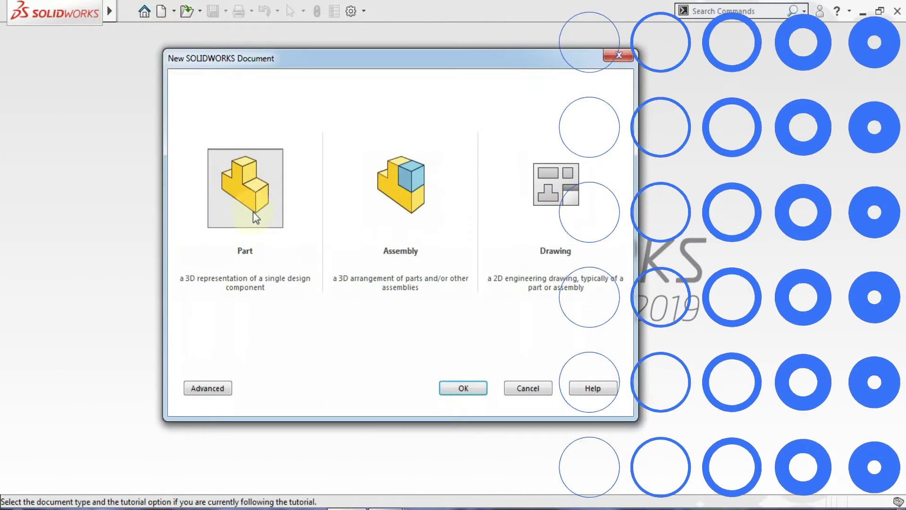
{"action": "left_click", "coordinate": [453, 382]}
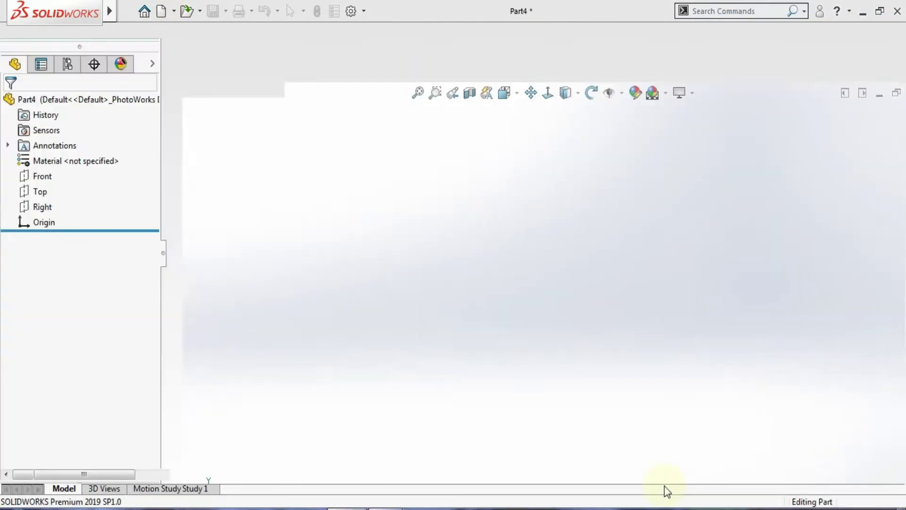
{"action": "left_click", "coordinate": [822, 501]}
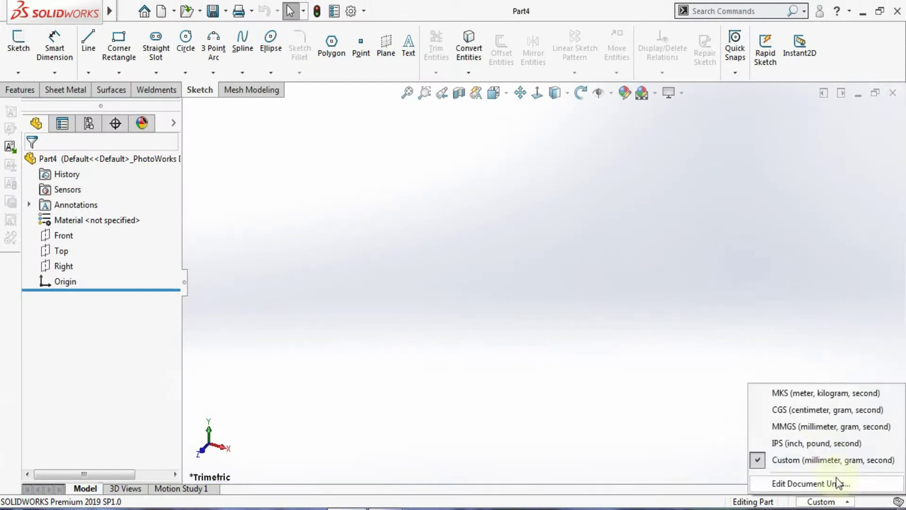
{"action": "left_click", "coordinate": [819, 434]}
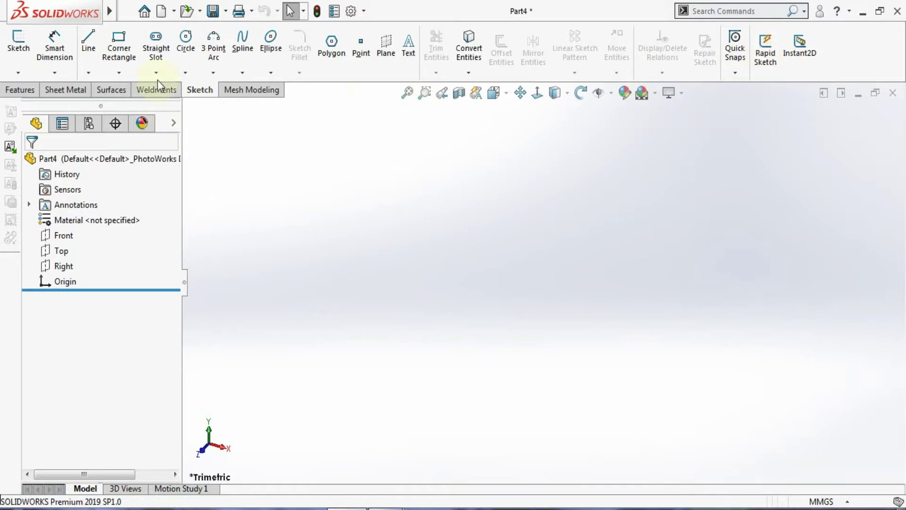
Start the Line tool with Rapid Sketch mode turned on.
{"action": "left_click", "coordinate": [92, 55]}
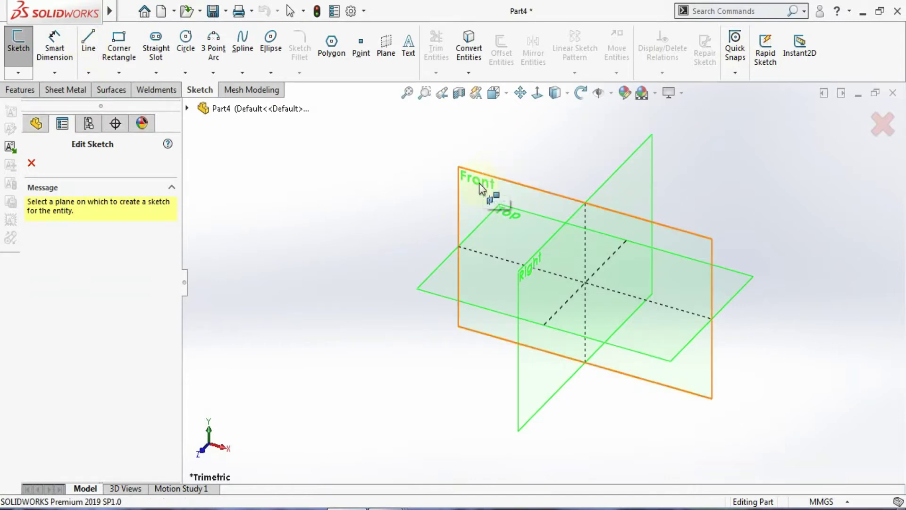
{"action": "left_click", "coordinate": [770, 66]}
{"action": "left_click", "coordinate": [768, 65]}
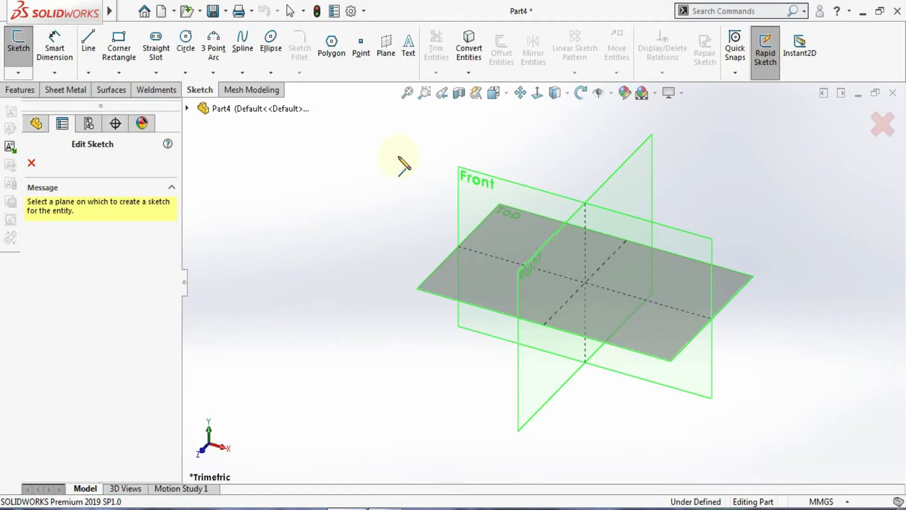
On the Front plane, draw a center rectangle from the origin and view it Normal To.
{"action": "left_click", "coordinate": [483, 199]}
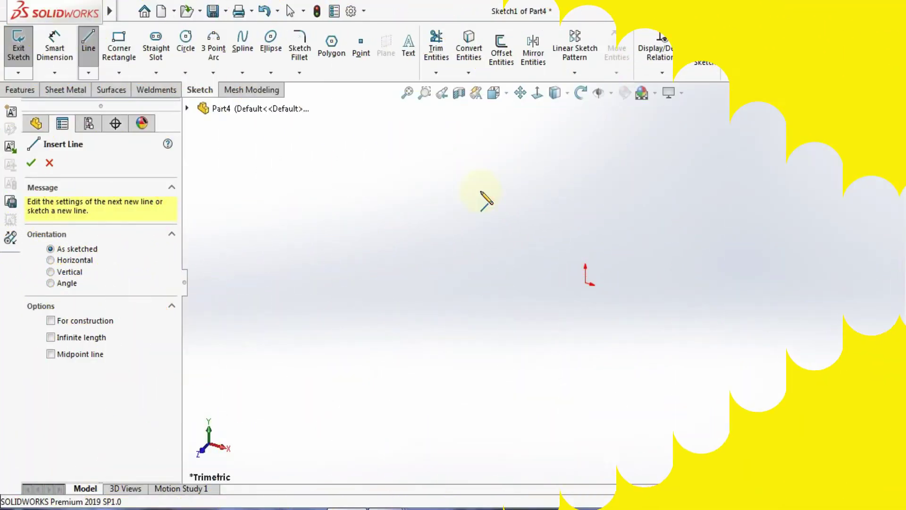
{"action": "left_click", "coordinate": [480, 189]}
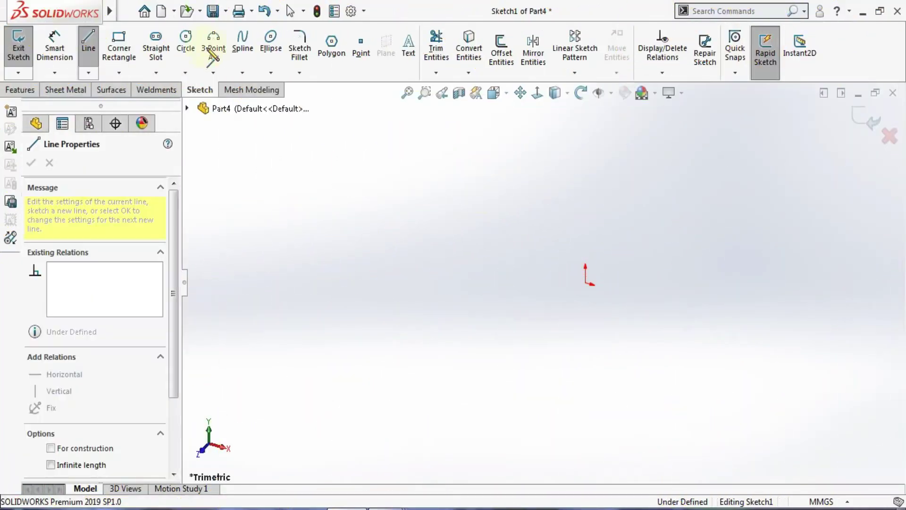
{"action": "left_click", "coordinate": [119, 73]}
{"action": "left_click", "coordinate": [150, 109]}
{"action": "left_click", "coordinate": [586, 283]}
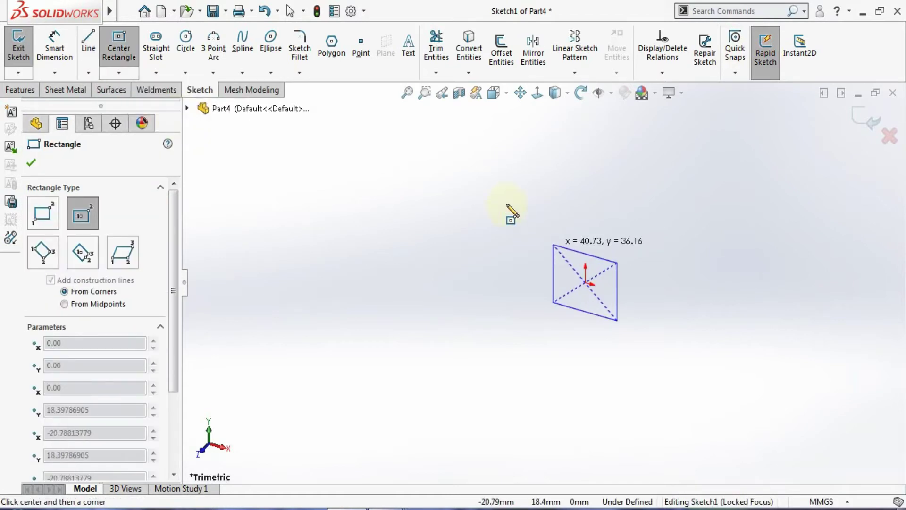
{"action": "left_click", "coordinate": [541, 130]}
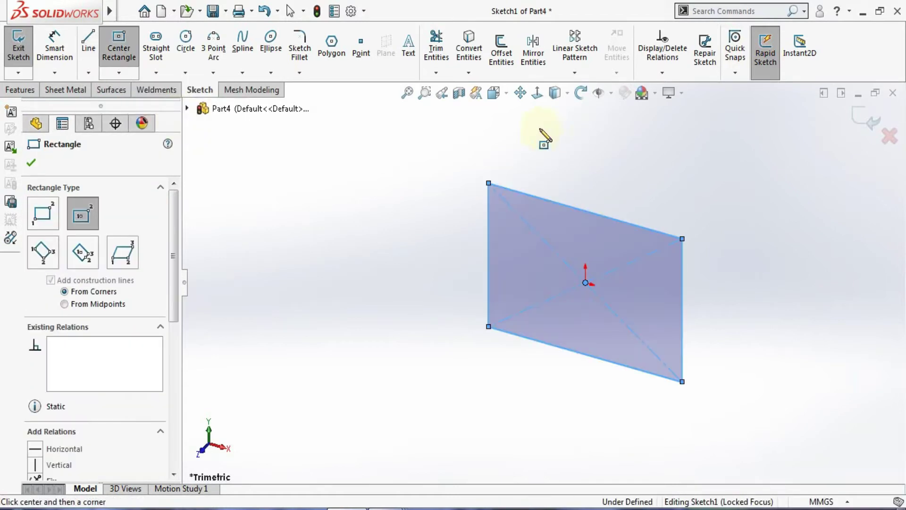
{"action": "left_click", "coordinate": [538, 93]}
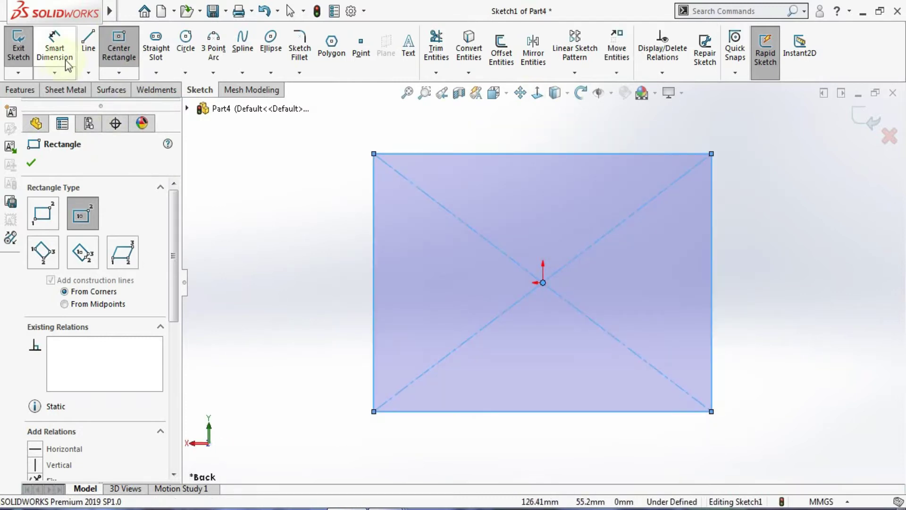
Dimension the rectangle's width to 100 mm and its height to 80 mm.
{"action": "left_click", "coordinate": [55, 47]}
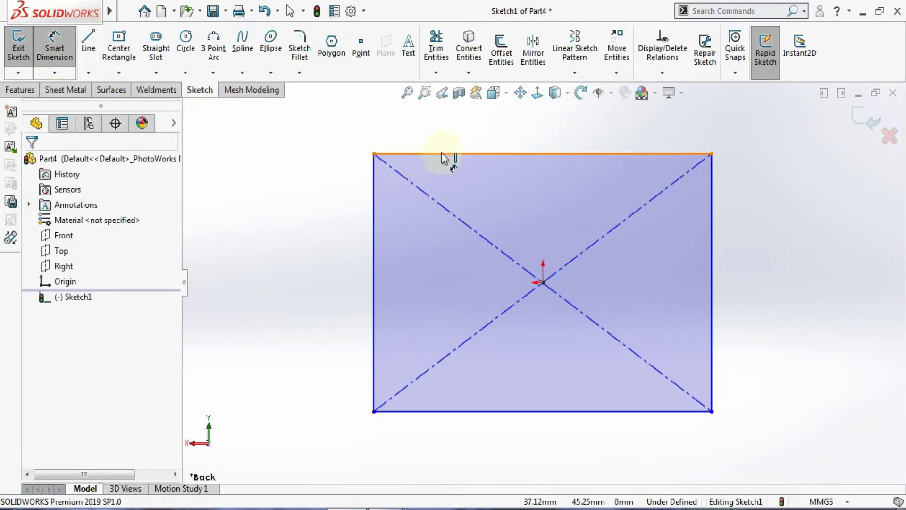
{"action": "left_click", "coordinate": [444, 157]}
{"action": "left_click", "coordinate": [488, 133]}
{"action": "type", "text": "100"}
{"action": "key", "text": "Return"}
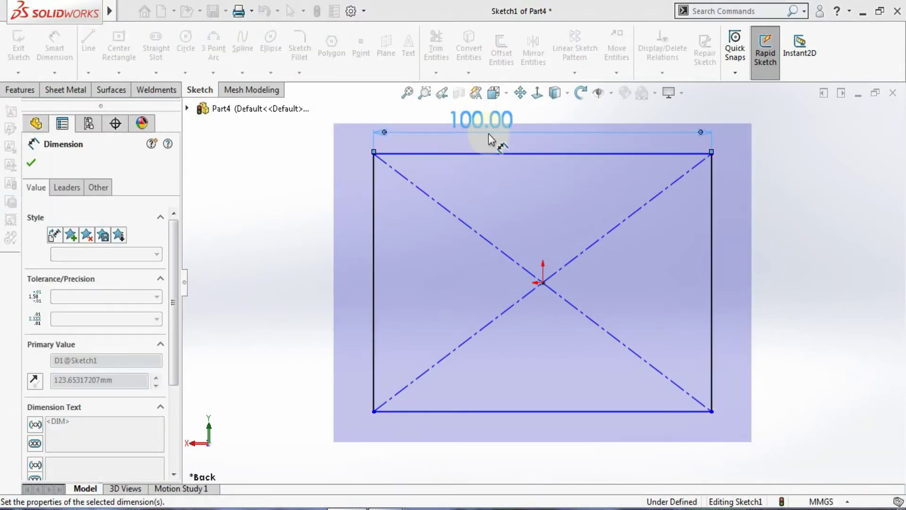
{"action": "left_click", "coordinate": [374, 249]}
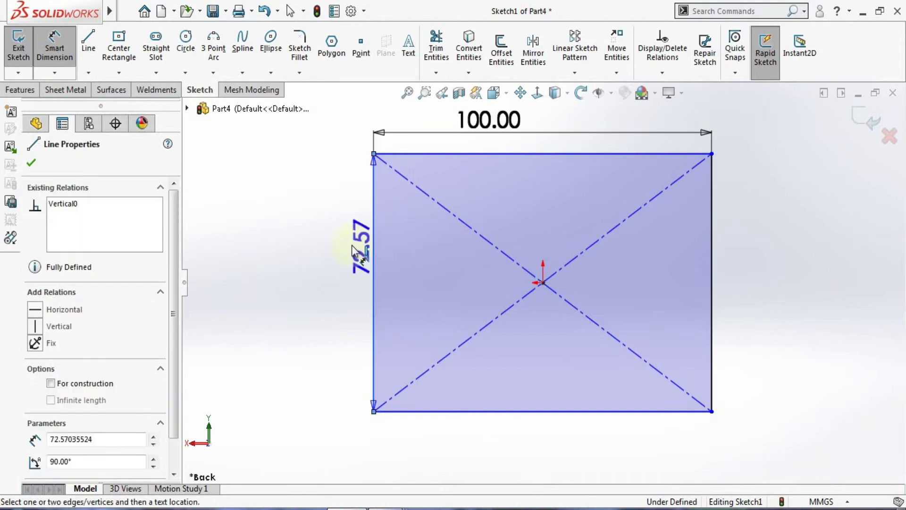
{"action": "left_click", "coordinate": [340, 249]}
{"action": "type", "text": "80"}
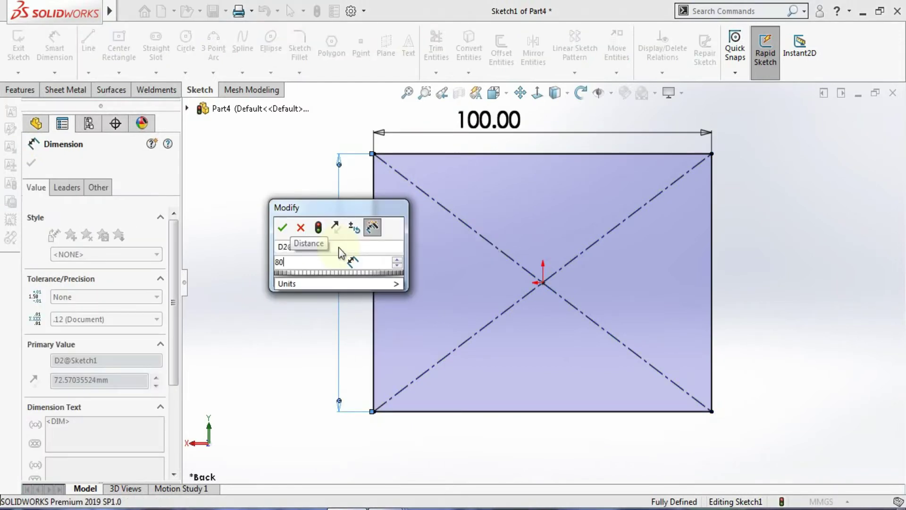
{"action": "key", "text": "Return"}
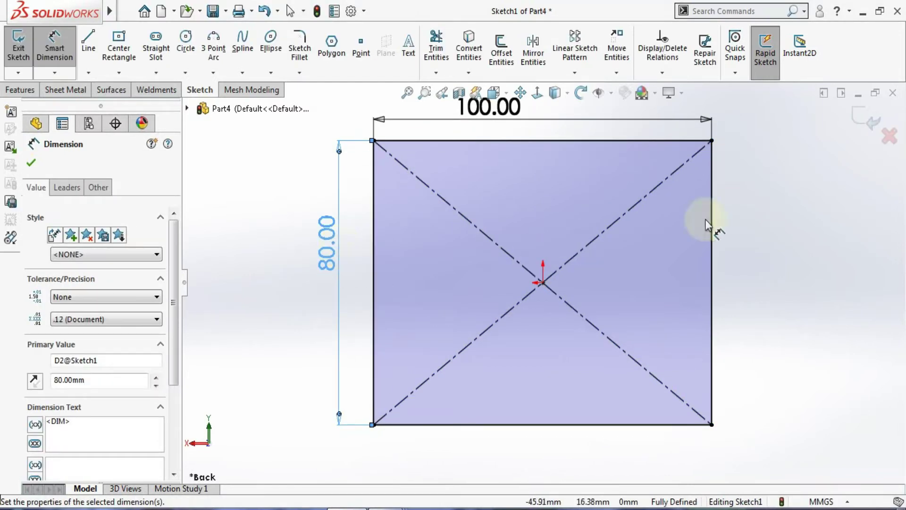
{"action": "key", "text": "f"}
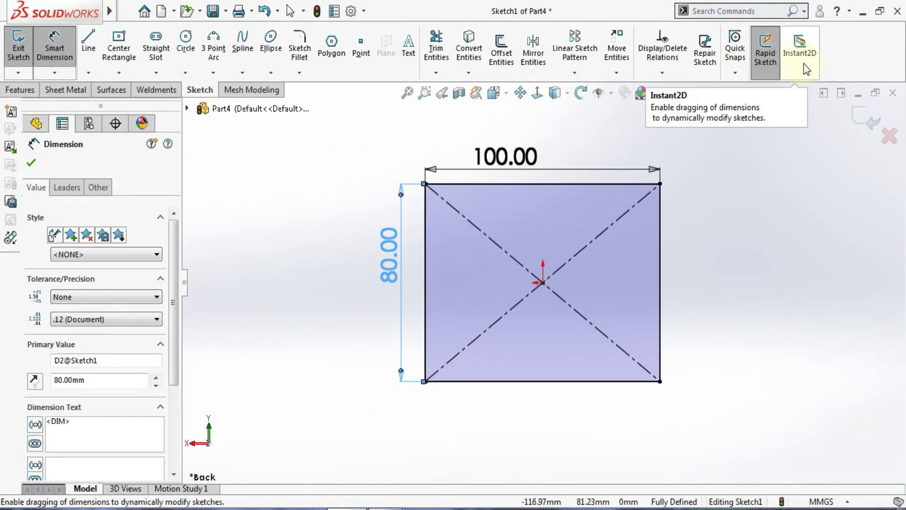
Enable Instant2D and drag the dimensions to resize the rectangle to 84.32 × 48.92 mm.
{"action": "left_click", "coordinate": [643, 170]}
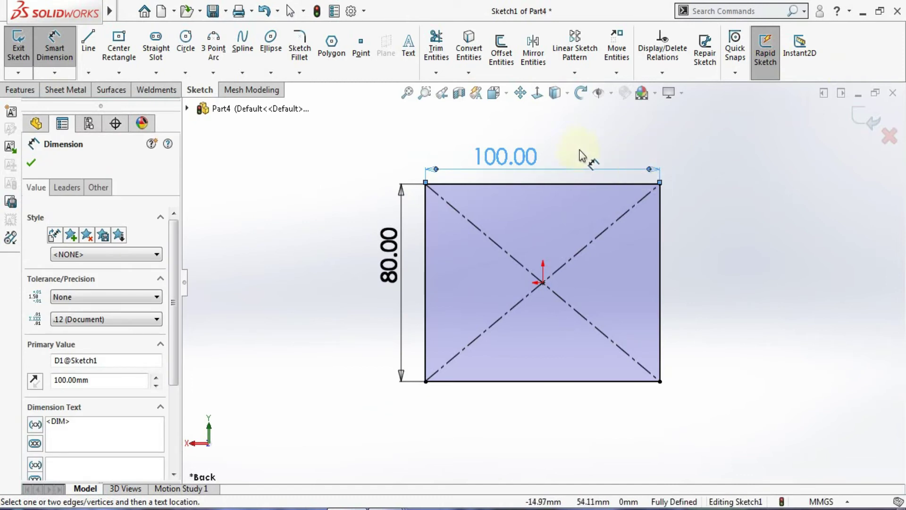
{"action": "left_click", "coordinate": [616, 141]}
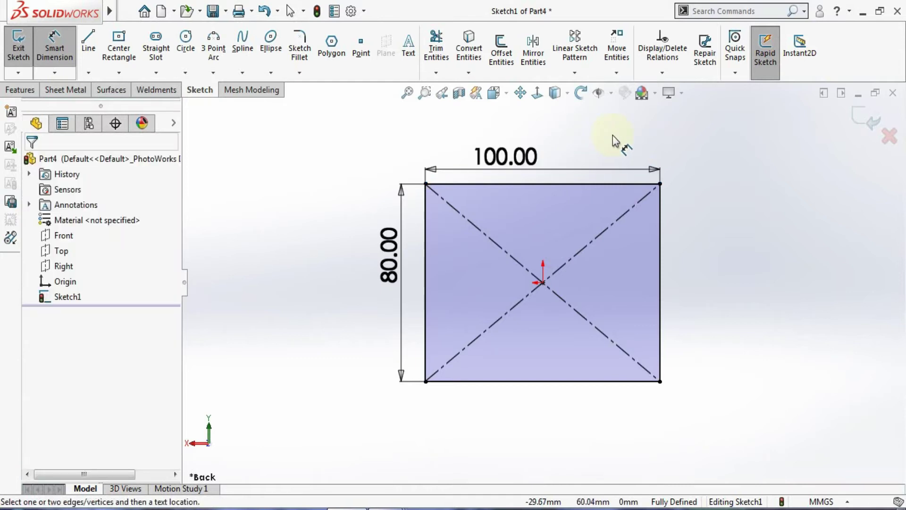
{"action": "left_click", "coordinate": [799, 47]}
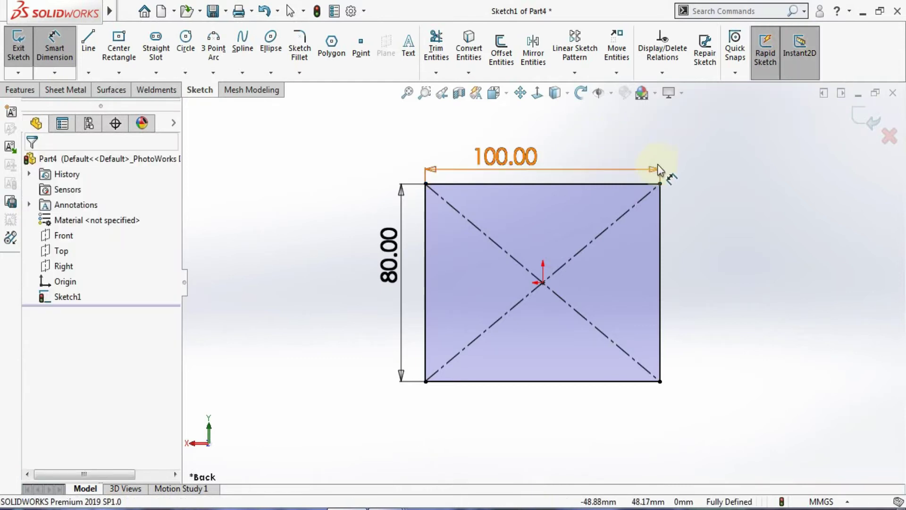
{"action": "left_click", "coordinate": [657, 171]}
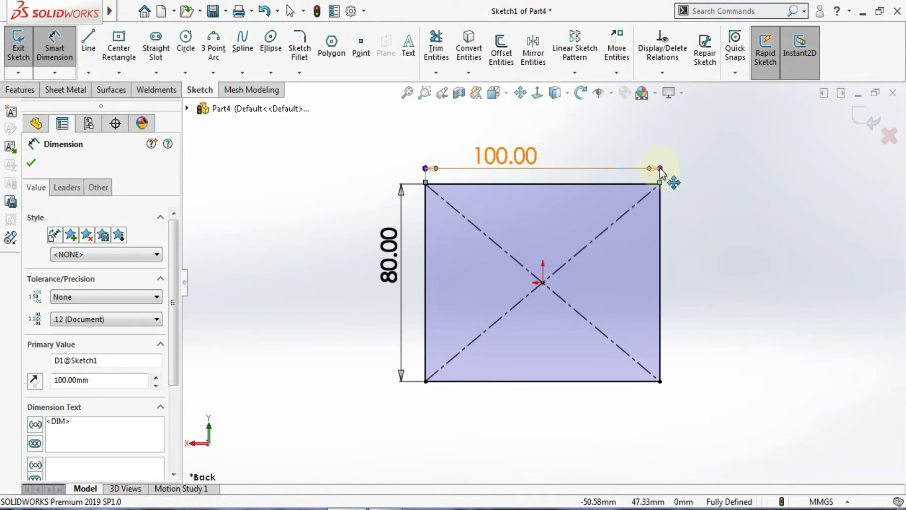
{"action": "mouse_move", "coordinate": [662, 170]}
{"action": "left_mouse_down"}
{"action": "mouse_move", "coordinate": [638, 174]}
{"action": "mouse_move", "coordinate": [667, 185]}
{"action": "mouse_move", "coordinate": [645, 183]}
{"action": "mouse_move", "coordinate": [661, 174]}
{"action": "mouse_move", "coordinate": [635, 176]}
{"action": "left_mouse_up"}
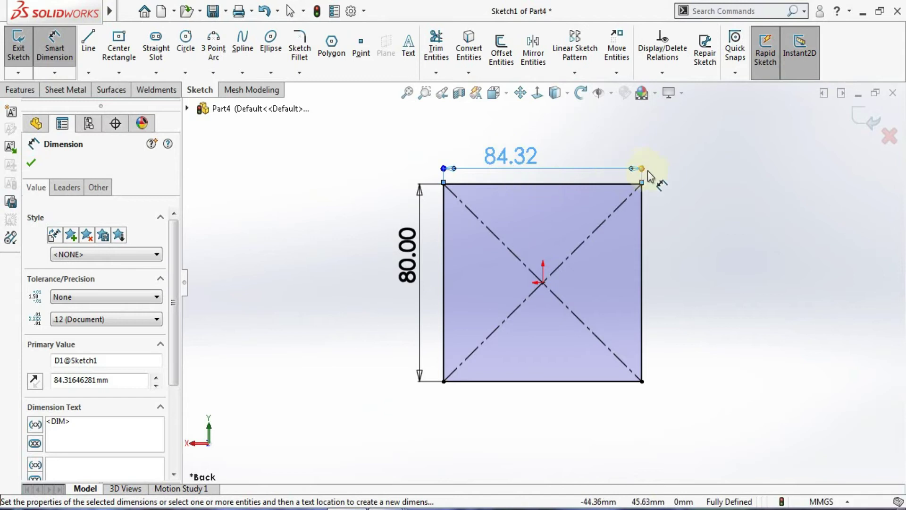
{"action": "left_click", "coordinate": [422, 206]}
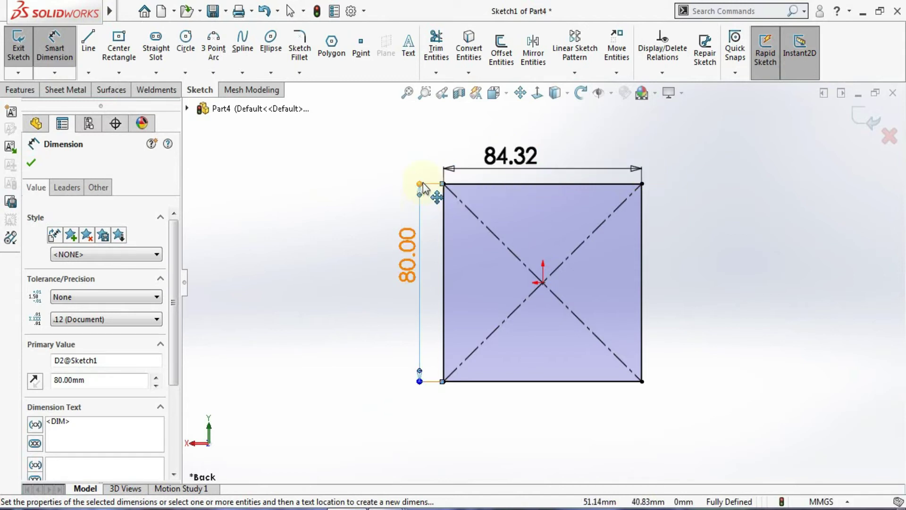
{"action": "left_click_drag", "start_coordinate": [423, 184], "coordinate": [430, 225]}
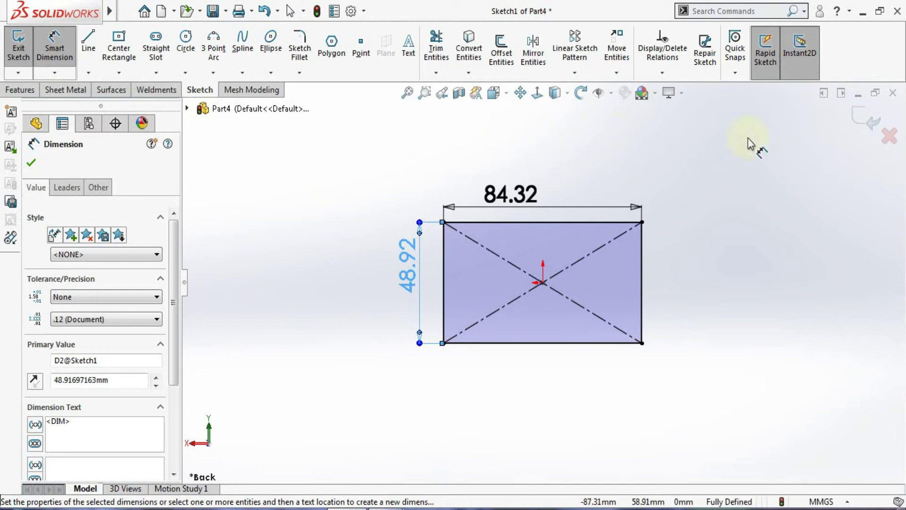
Extrude the rectangle into a solid block, Boss-Extrude1, and orbit to inspect it.
{"action": "left_click", "coordinate": [20, 90]}
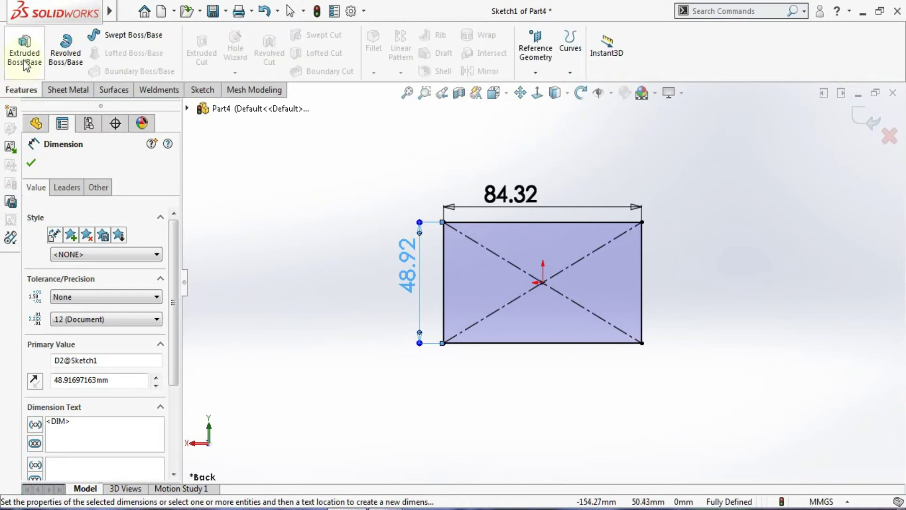
{"action": "left_click", "coordinate": [26, 63]}
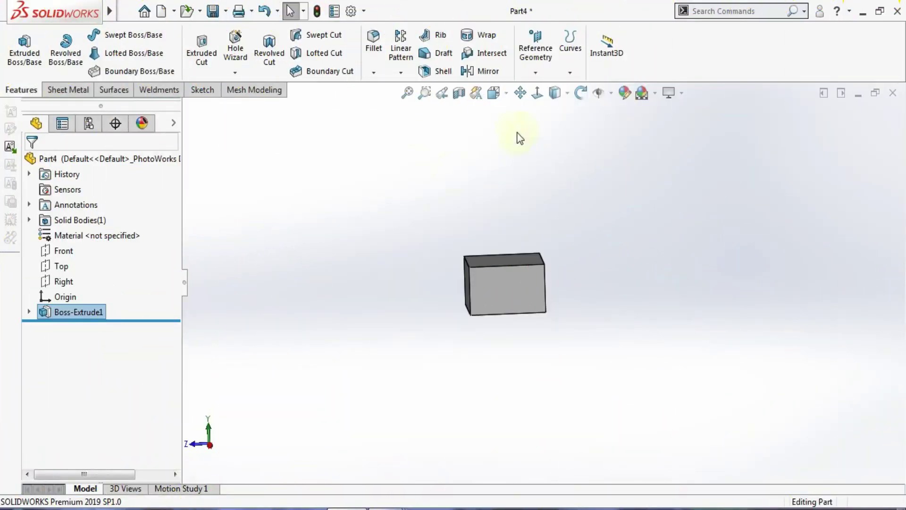
{"action": "middle_click_drag", "start_coordinate": [516, 138], "coordinate": [593, 295]}
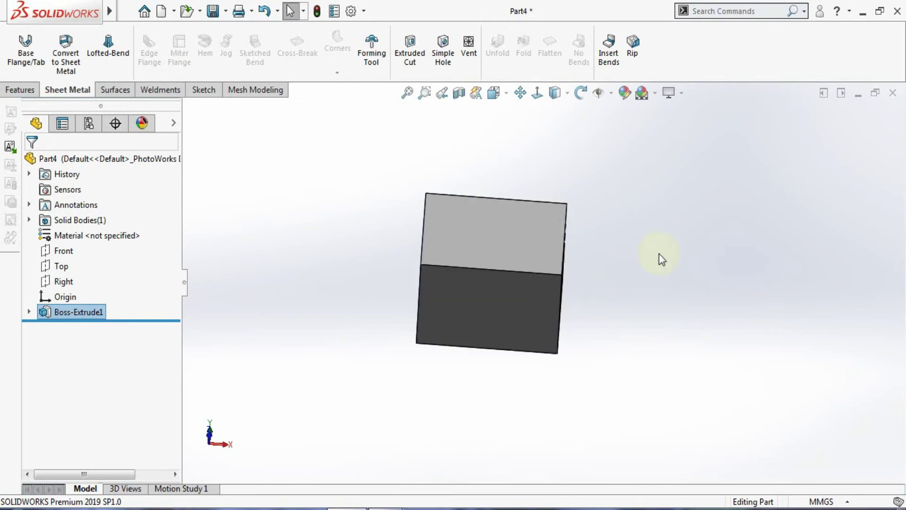
{"action": "middle_click_drag", "start_coordinate": [658, 256], "coordinate": [633, 179]}
{"action": "left_click", "coordinate": [20, 89]}
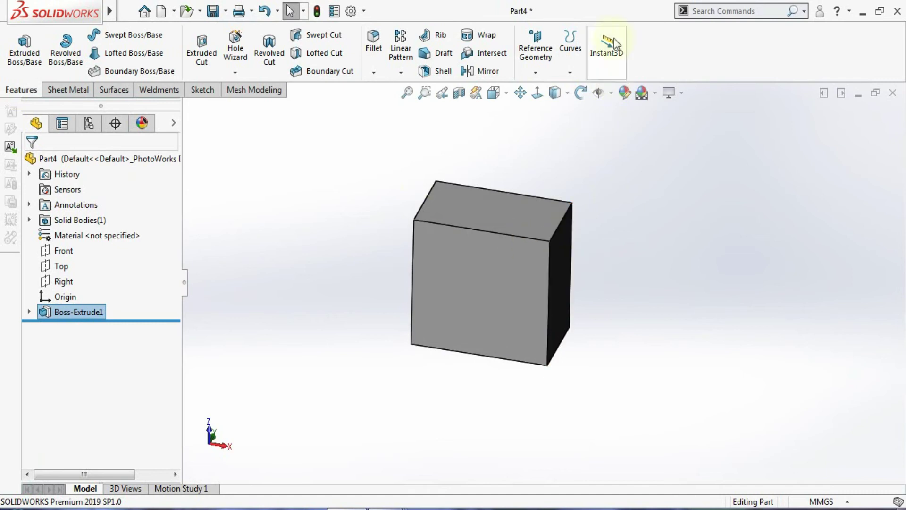
Enable Instant3D and drag the front face's handle to change the block's 80.00 mm depth.
{"action": "left_click", "coordinate": [539, 261]}
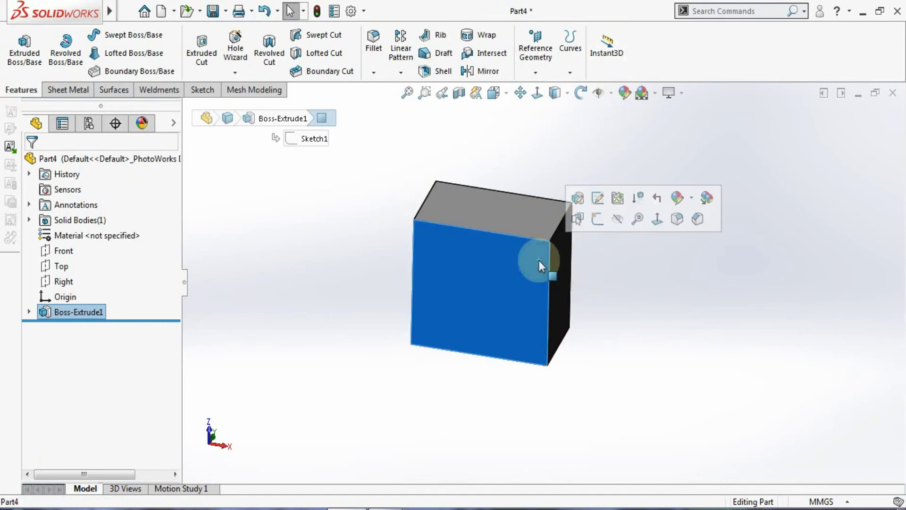
{"action": "left_click", "coordinate": [665, 270]}
{"action": "left_click", "coordinate": [613, 52]}
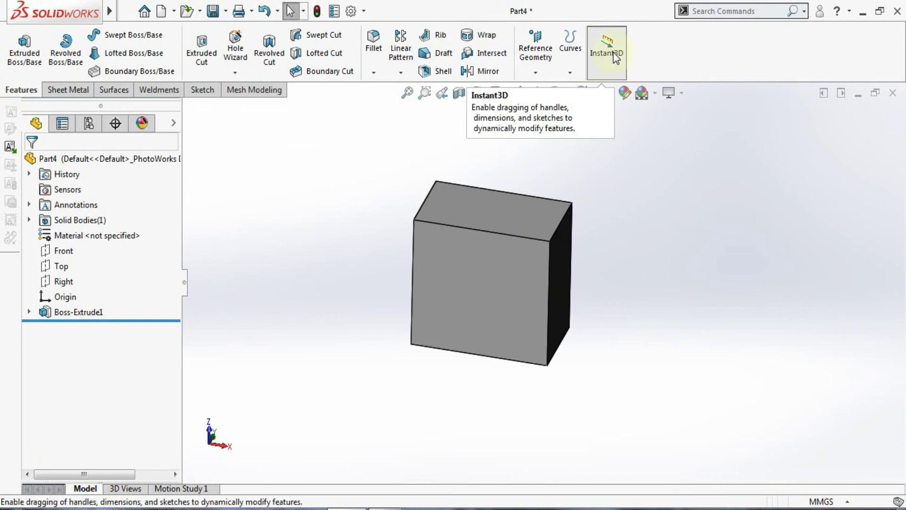
{"action": "left_click", "coordinate": [503, 283]}
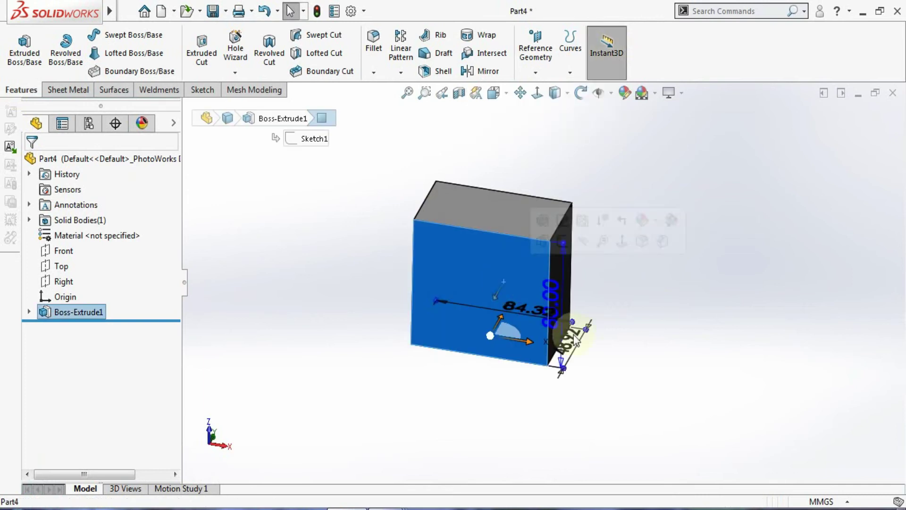
{"action": "left_click_drag", "start_coordinate": [568, 245], "coordinate": [583, 260]}
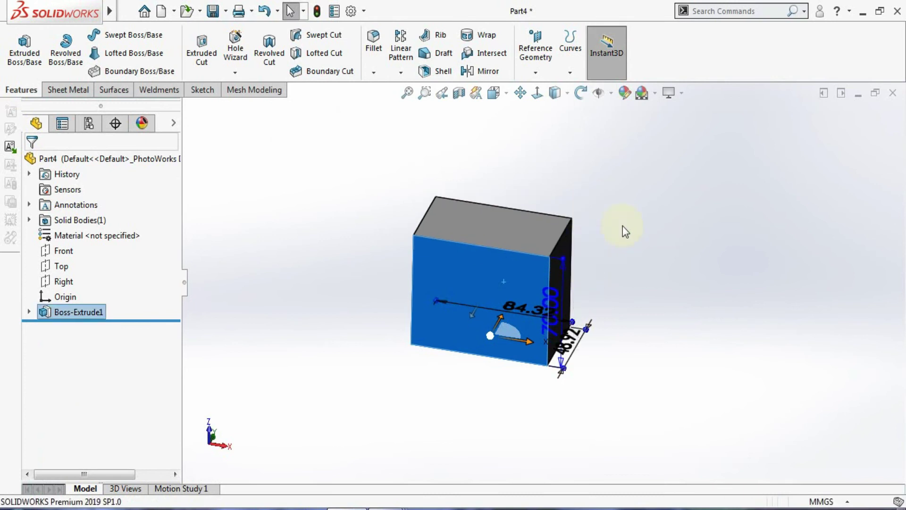